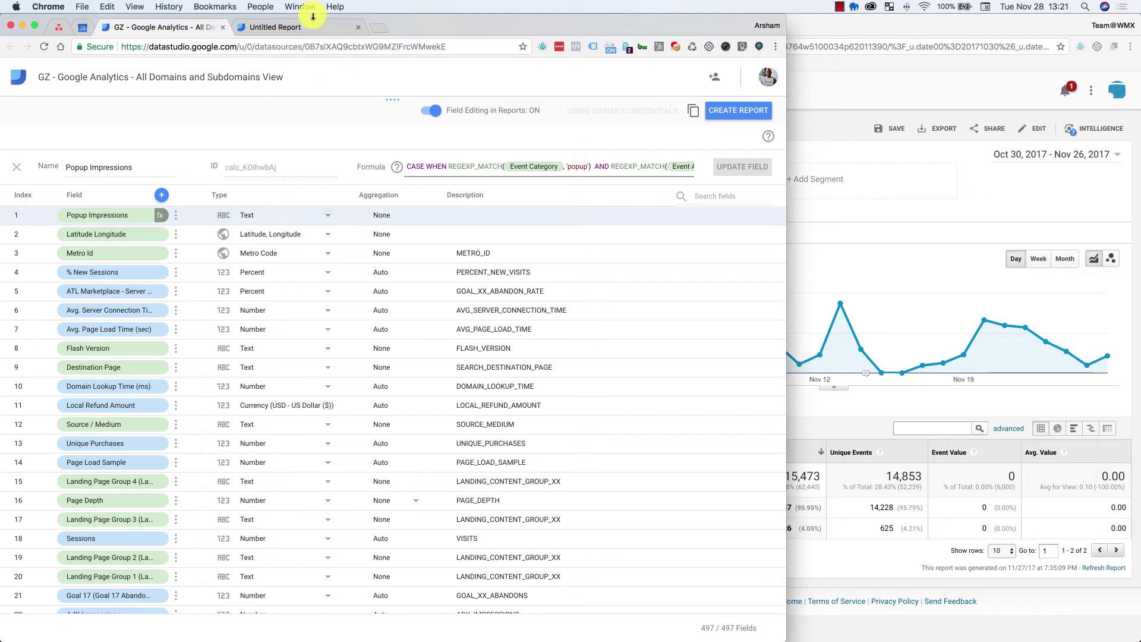
# Bring the Analytics Top Events report for the popup event category to the front
pyautogui.click(844, 76)
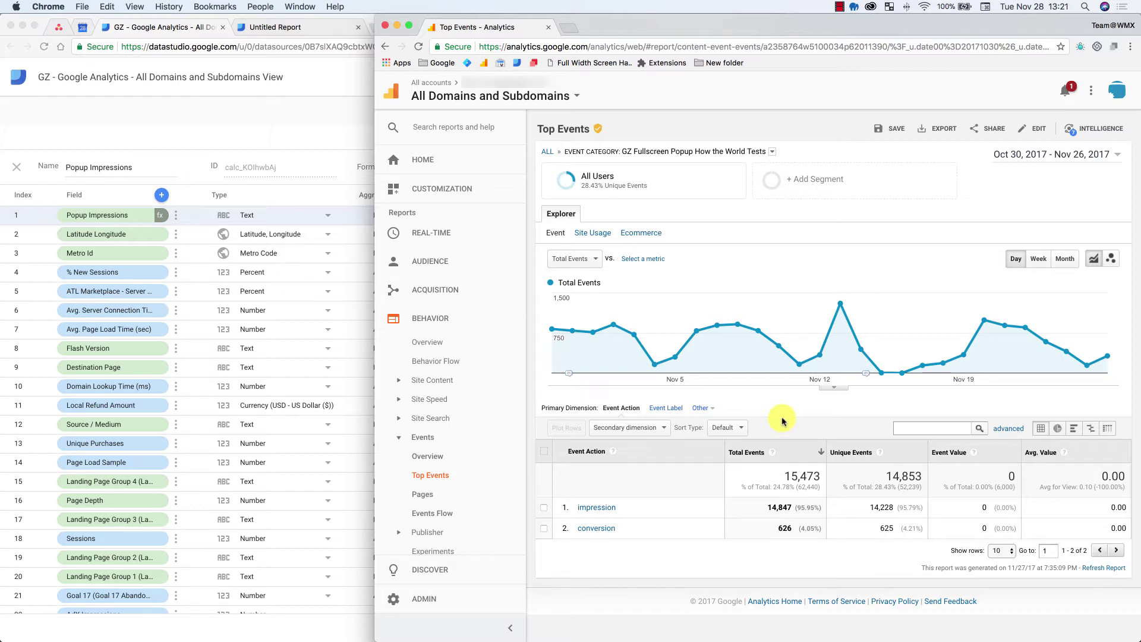
# Return to the Untitled Report editor after a glance at the data source's field list
pyautogui.click(344, 120)
pyautogui.click(301, 28)
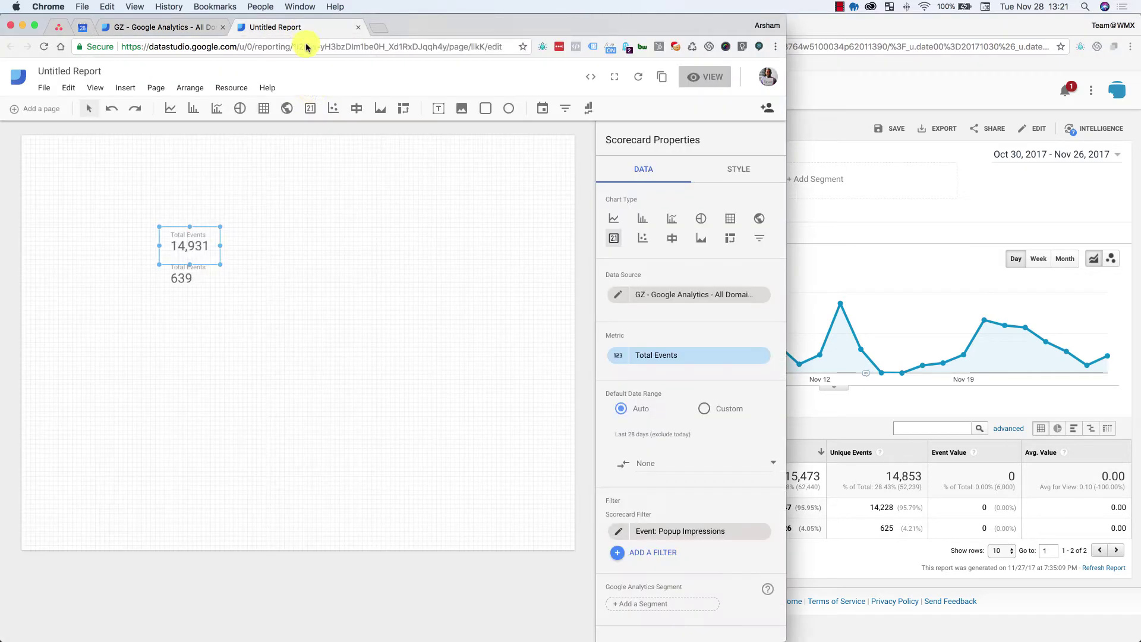
pyautogui.click(186, 27)
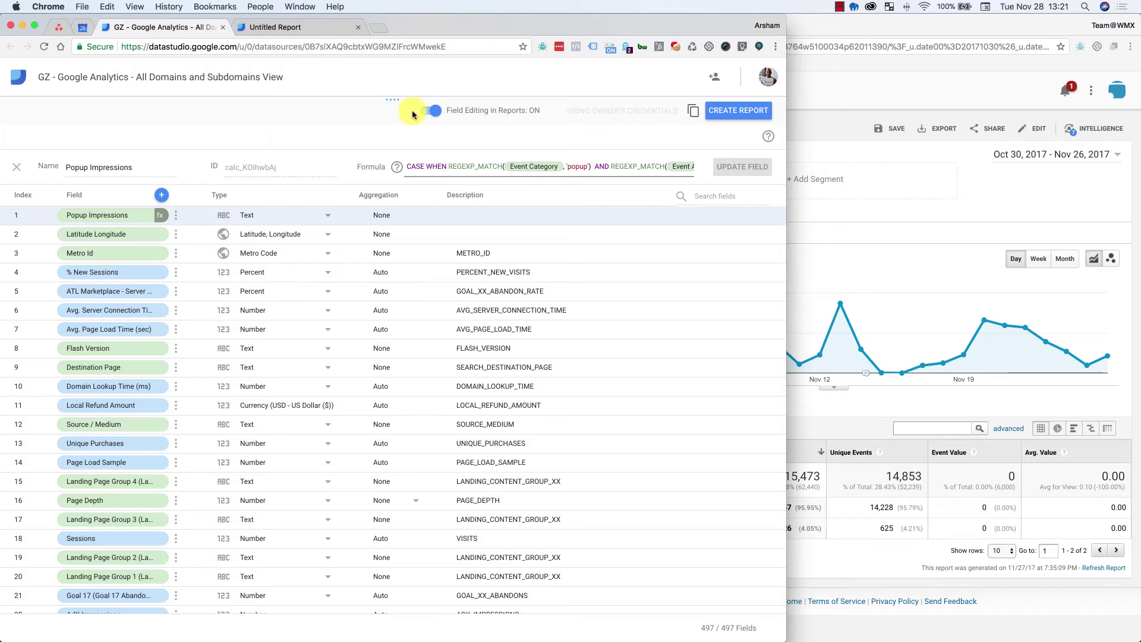
pyautogui.click(331, 28)
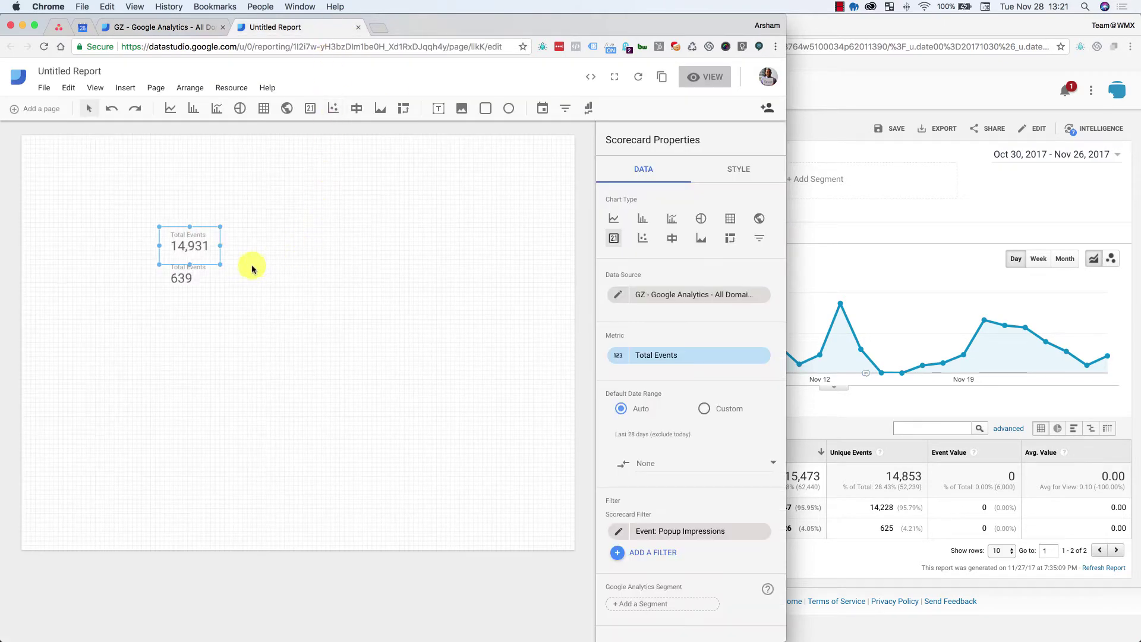
# Inspect the 639 and 14,931 scorecards, then compare them with Analytics' 14,847 and 626
pyautogui.click(191, 276)
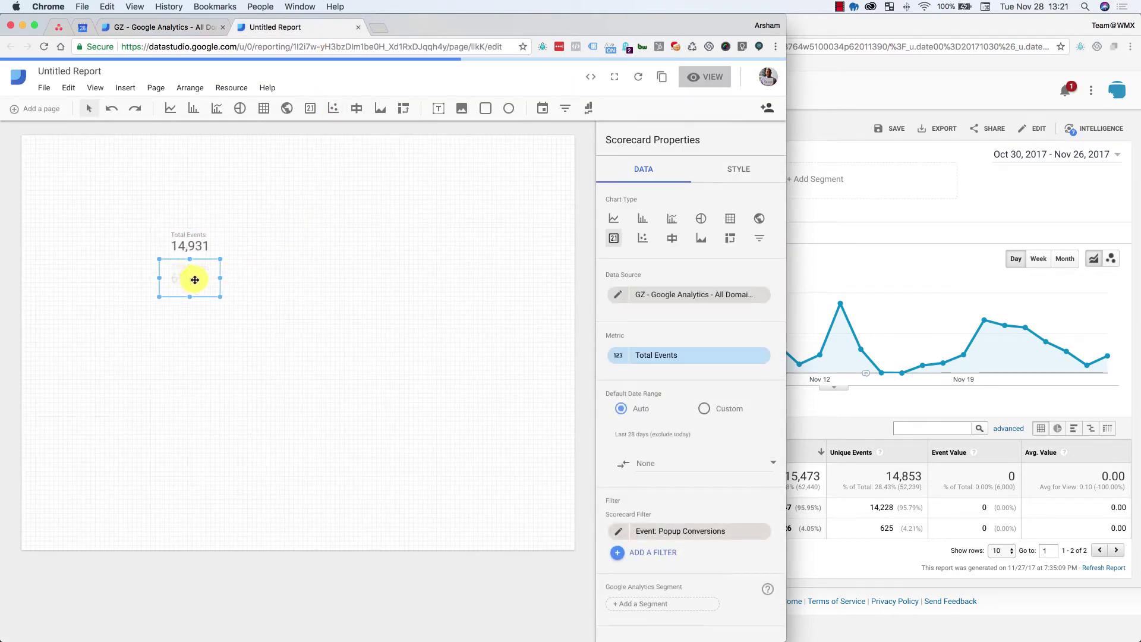
pyautogui.click(196, 245)
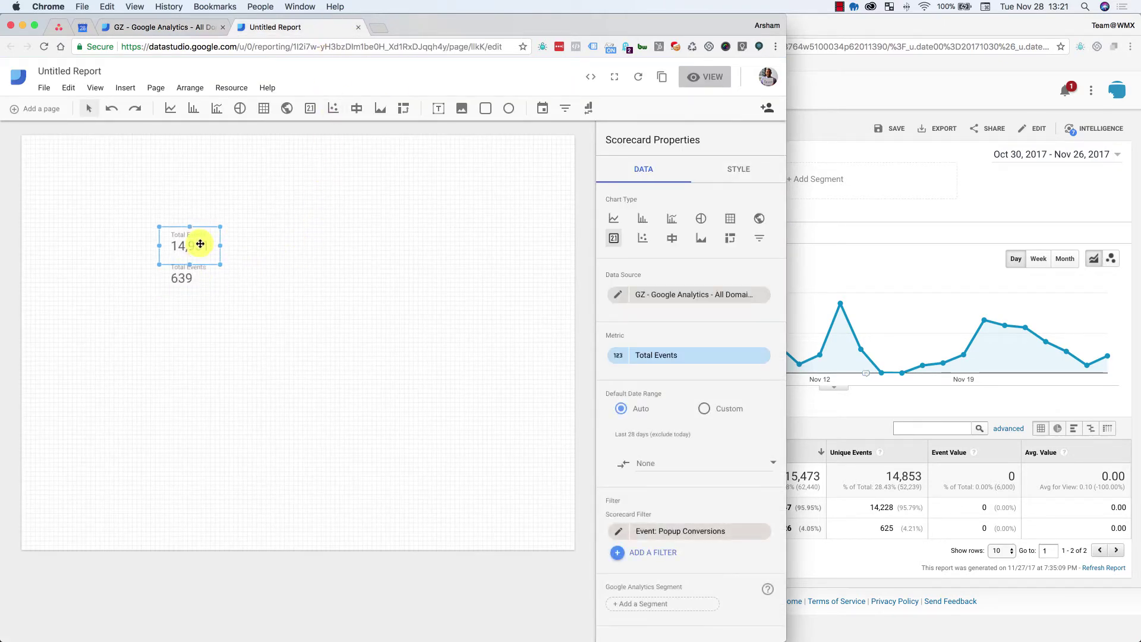
pyautogui.click(425, 280)
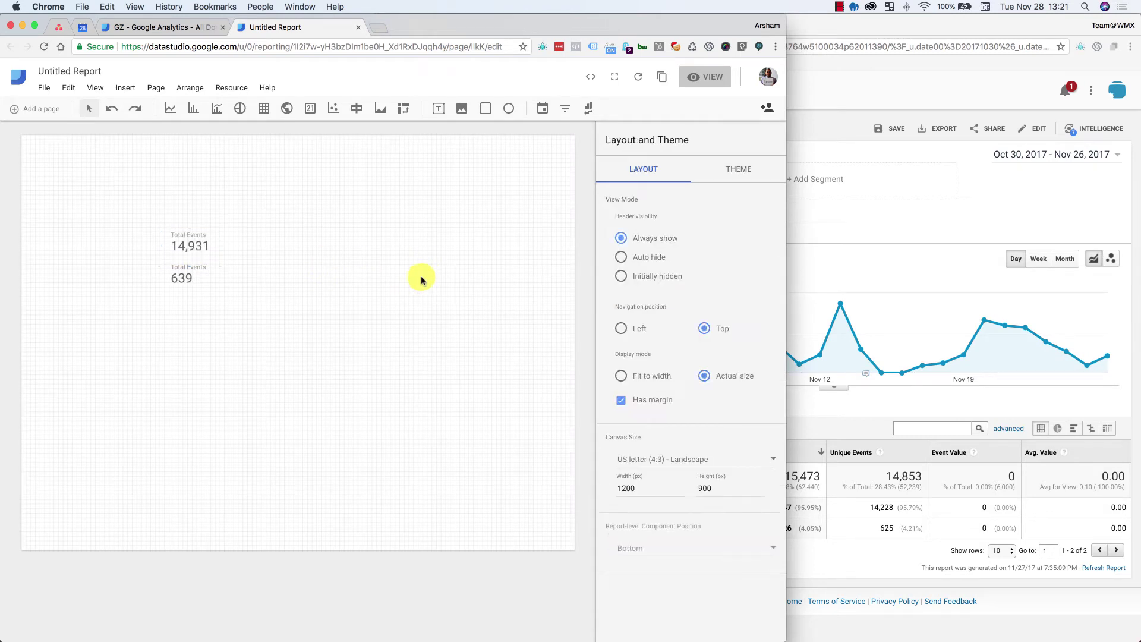
pyautogui.click(851, 415)
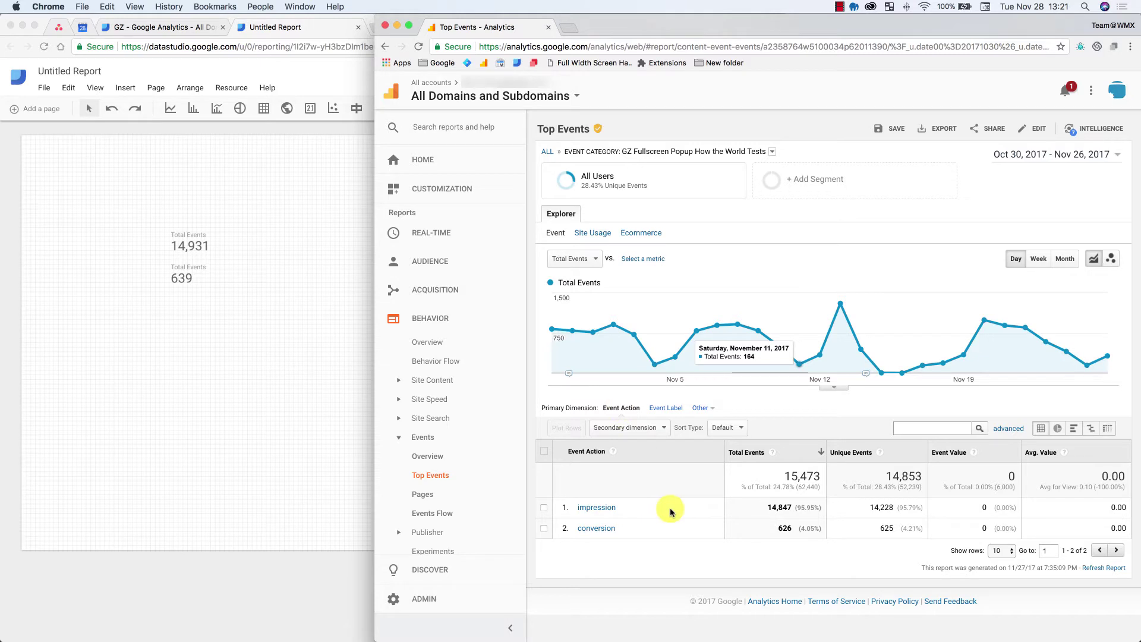
pyautogui.moveTo(642, 507); pyautogui.dragTo(563, 509)
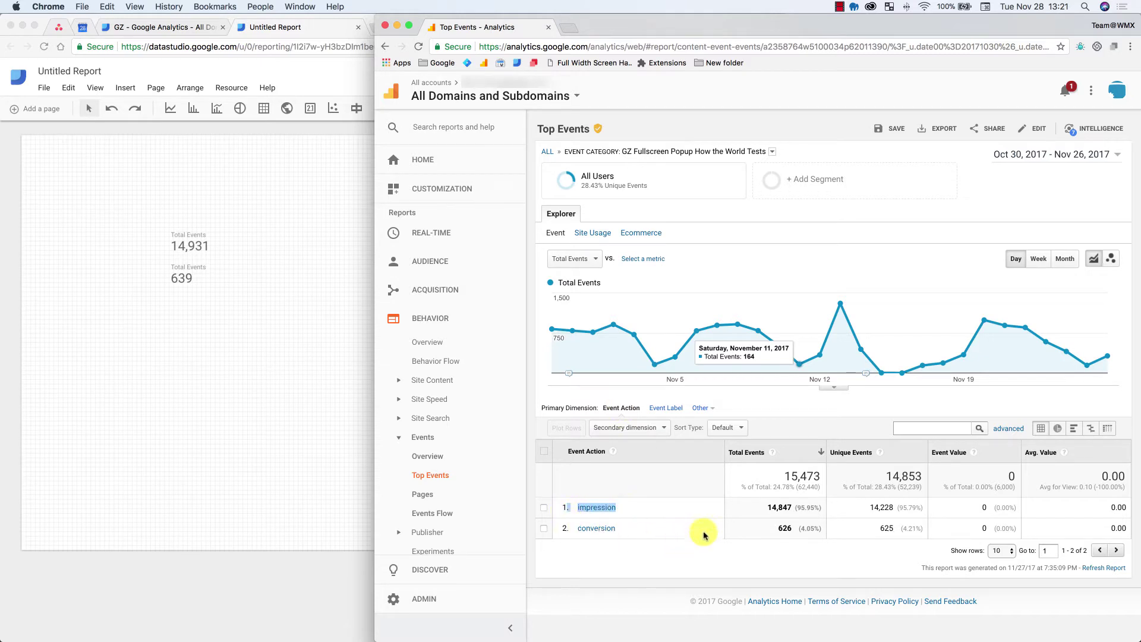
pyautogui.moveTo(644, 529); pyautogui.dragTo(561, 528)
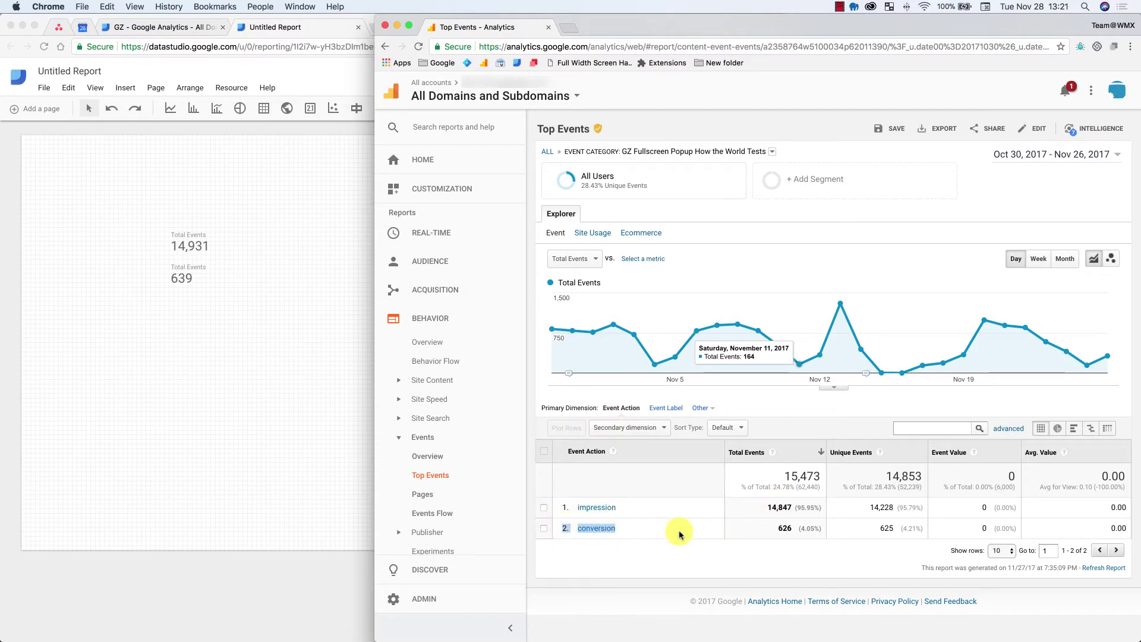
pyautogui.click(697, 530)
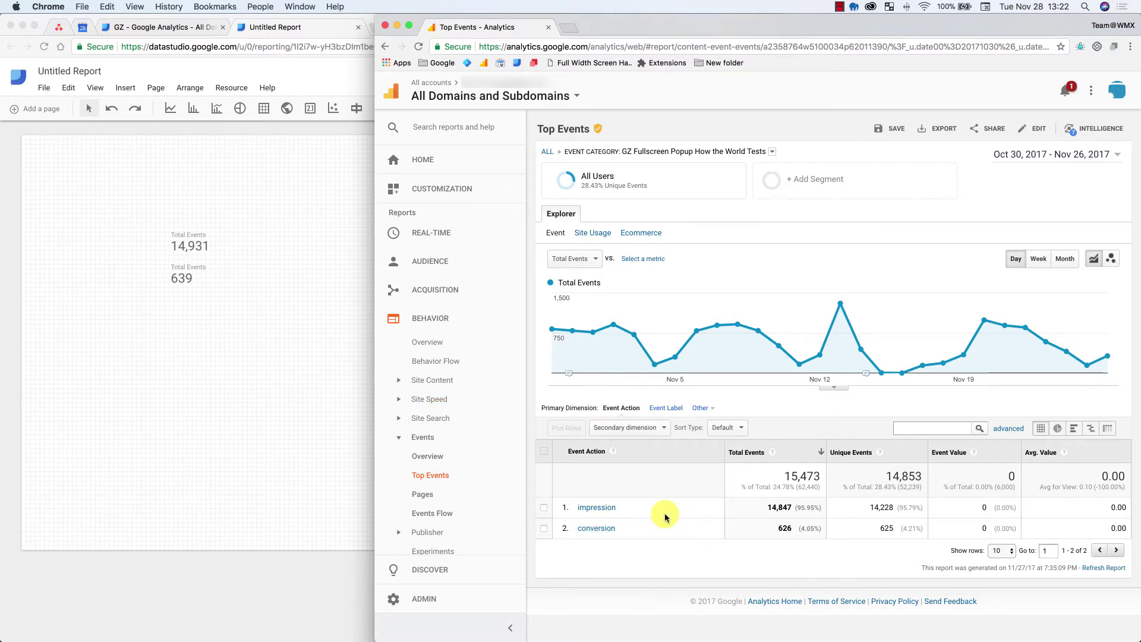
# Review the Popup Impressions filter clauses on the 14,931 scorecard
pyautogui.click(179, 323)
pyautogui.click(183, 245)
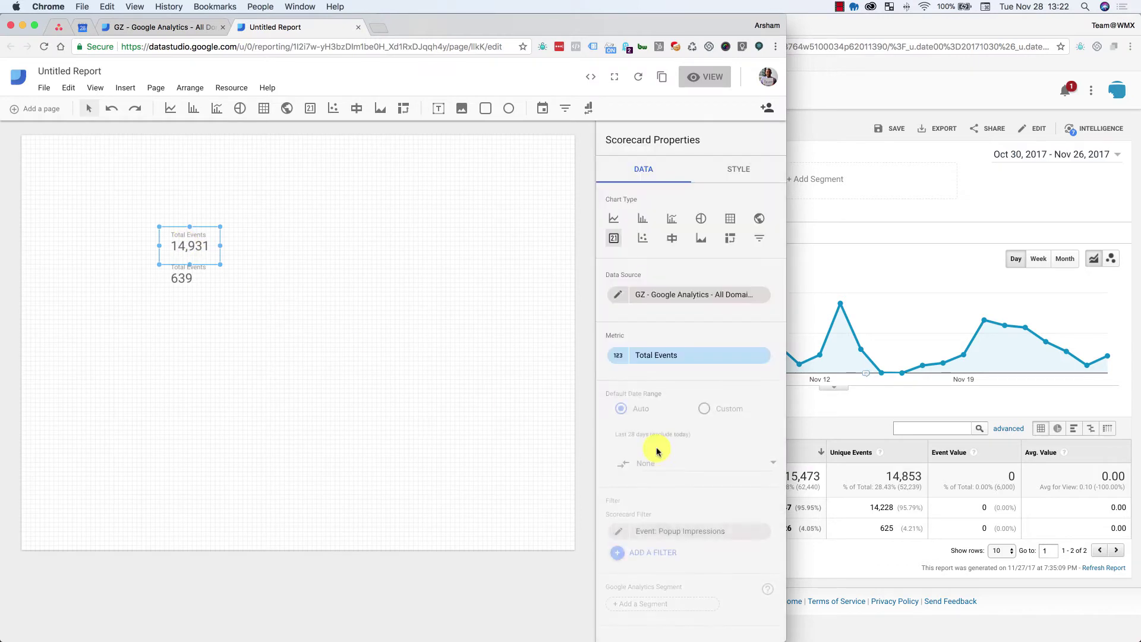
pyautogui.click(620, 532)
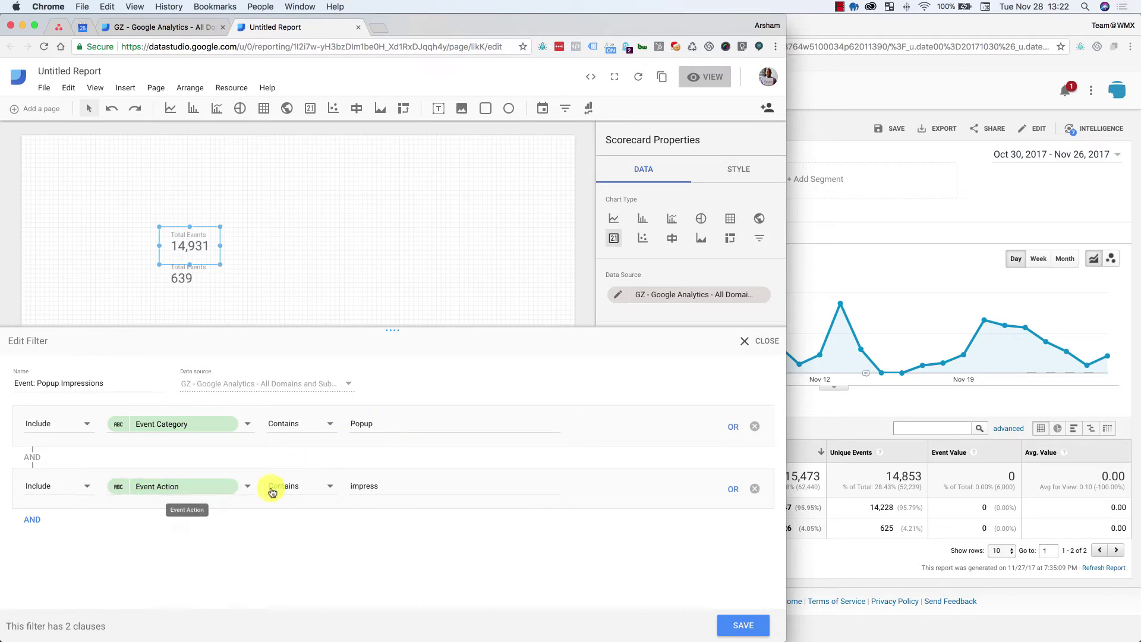
pyautogui.click(766, 345)
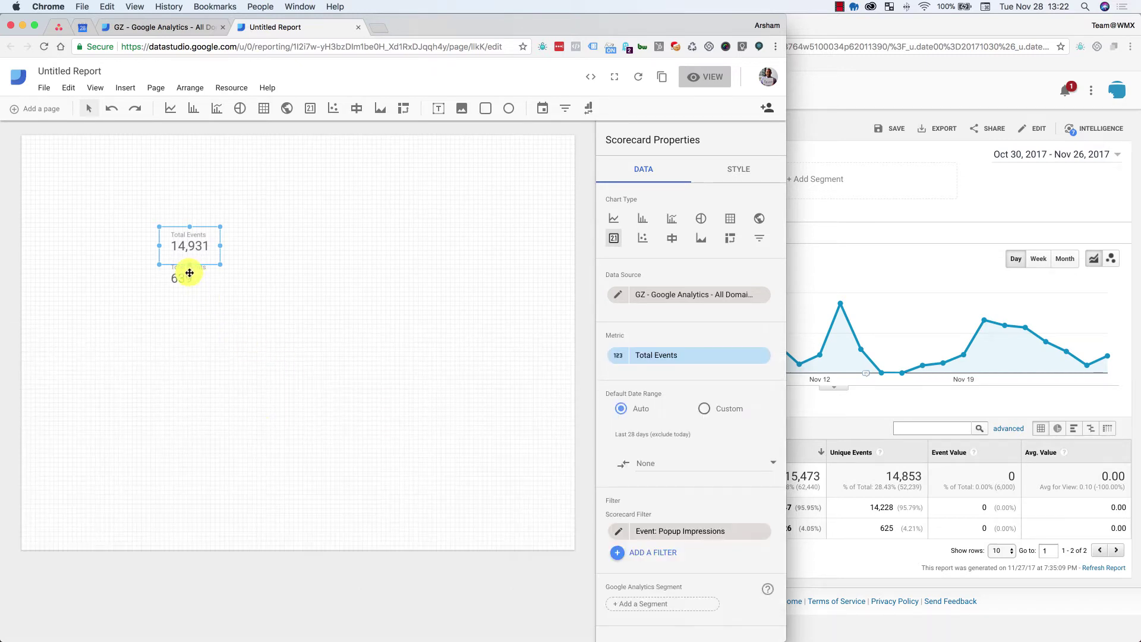
# Review the Popup Conversions filter on the 639 scorecard, then go to the data source fields
pyautogui.click(191, 271)
pyautogui.click(618, 530)
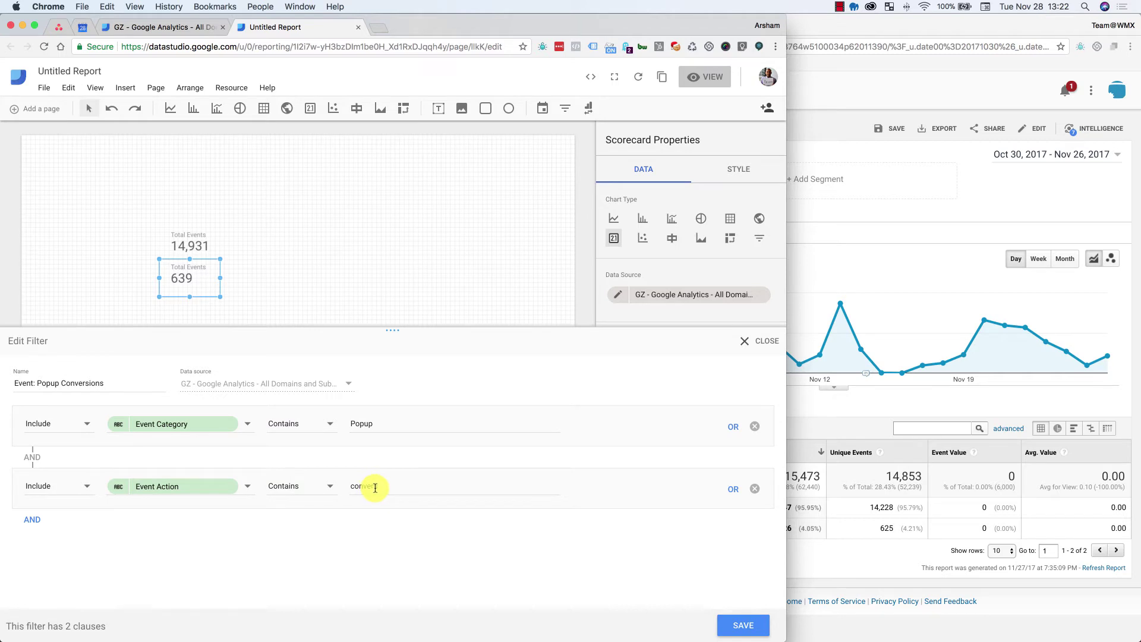
pyautogui.click(759, 341)
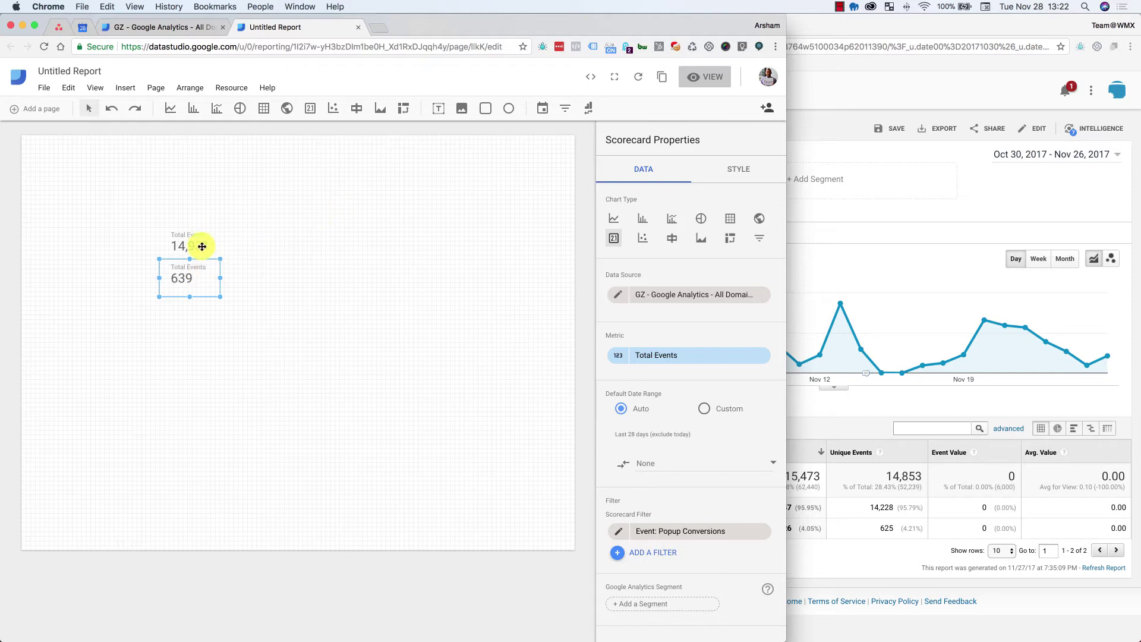
pyautogui.click(360, 248)
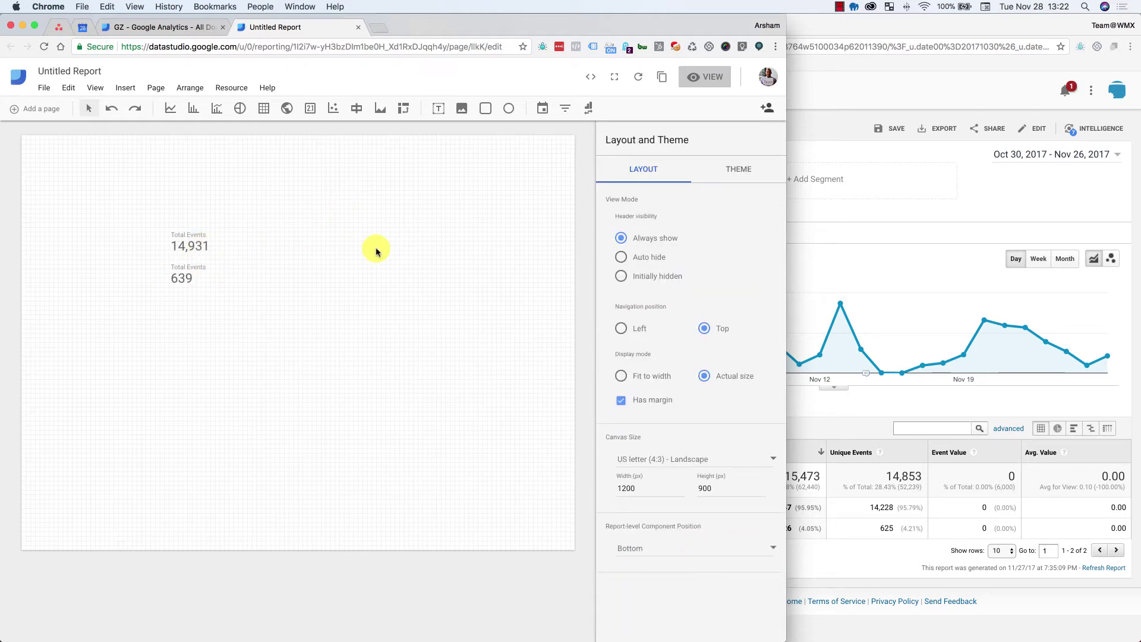
pyautogui.click(158, 27)
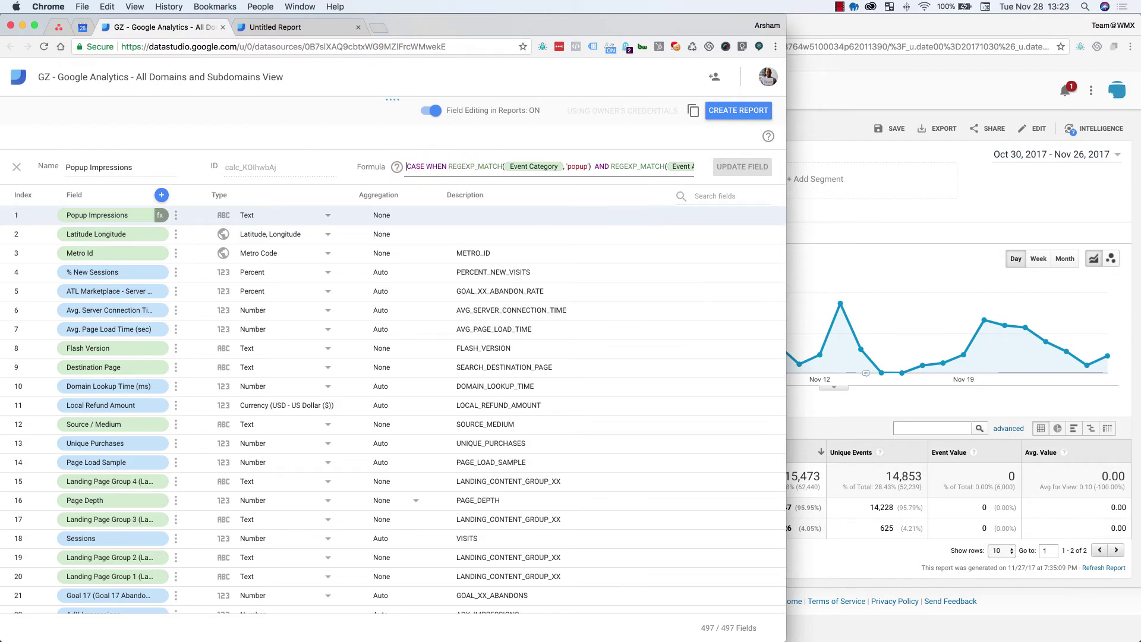
# Change the Popup Impressions formula to return THEN 1 ELSE 0 and update the field
pyautogui.write('SUM(')
pyautogui.press('End')
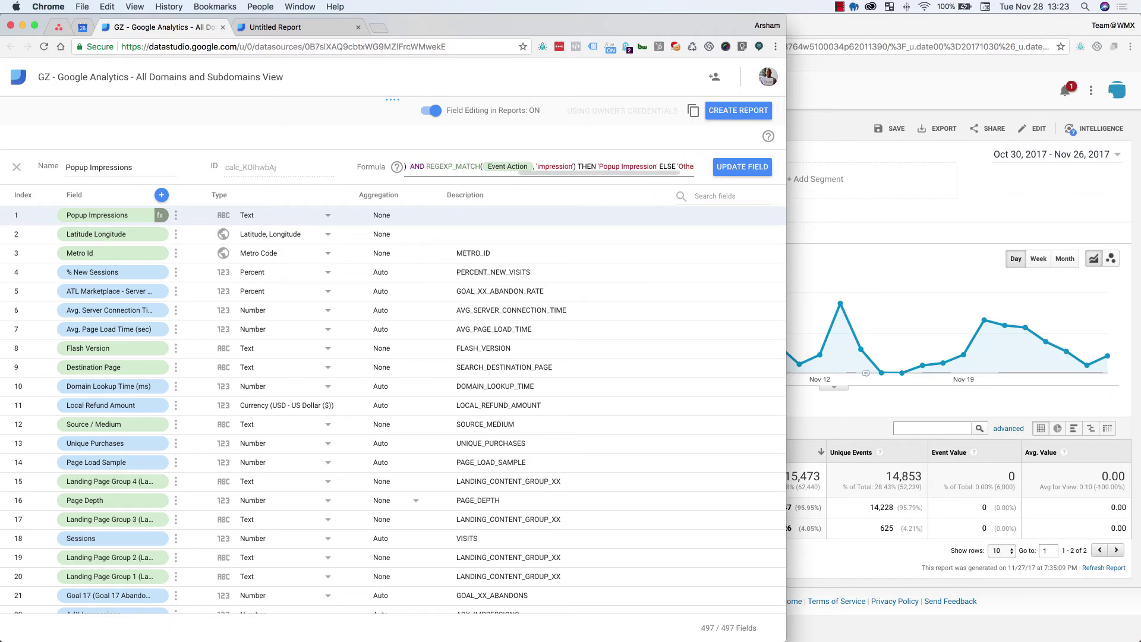
pyautogui.write(')')
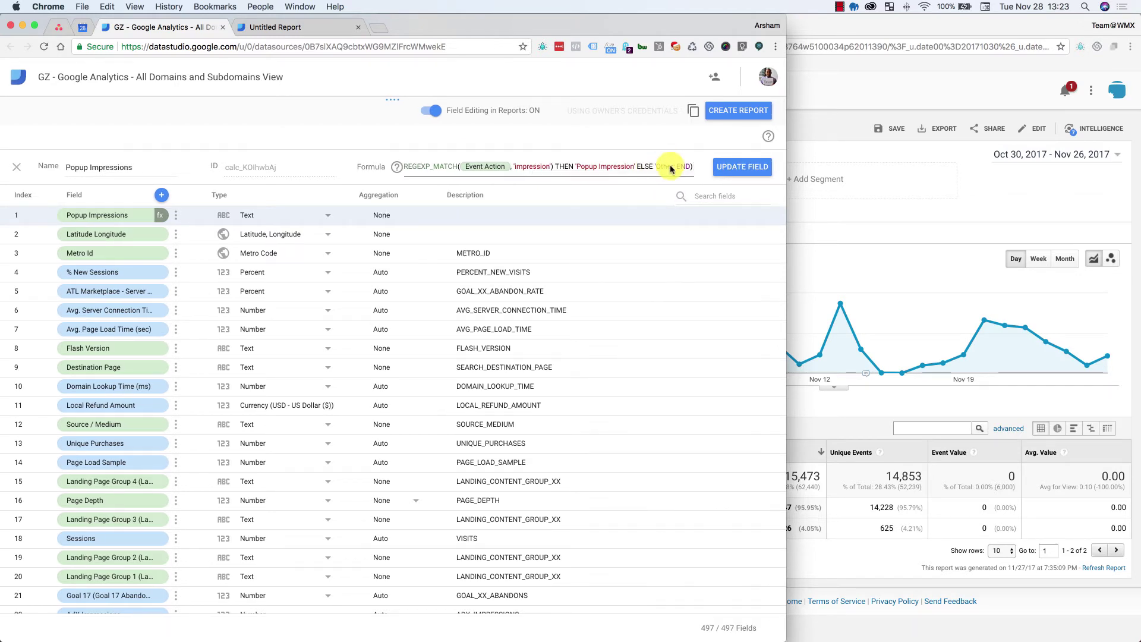
pyautogui.press('BackSpace')
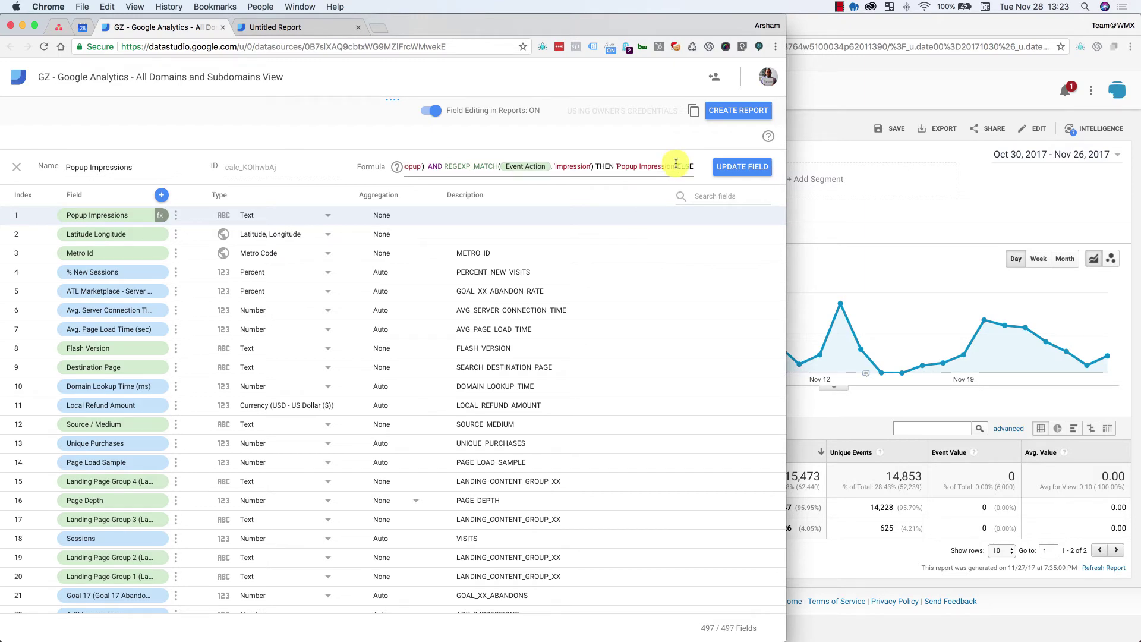
pyautogui.write("'(")
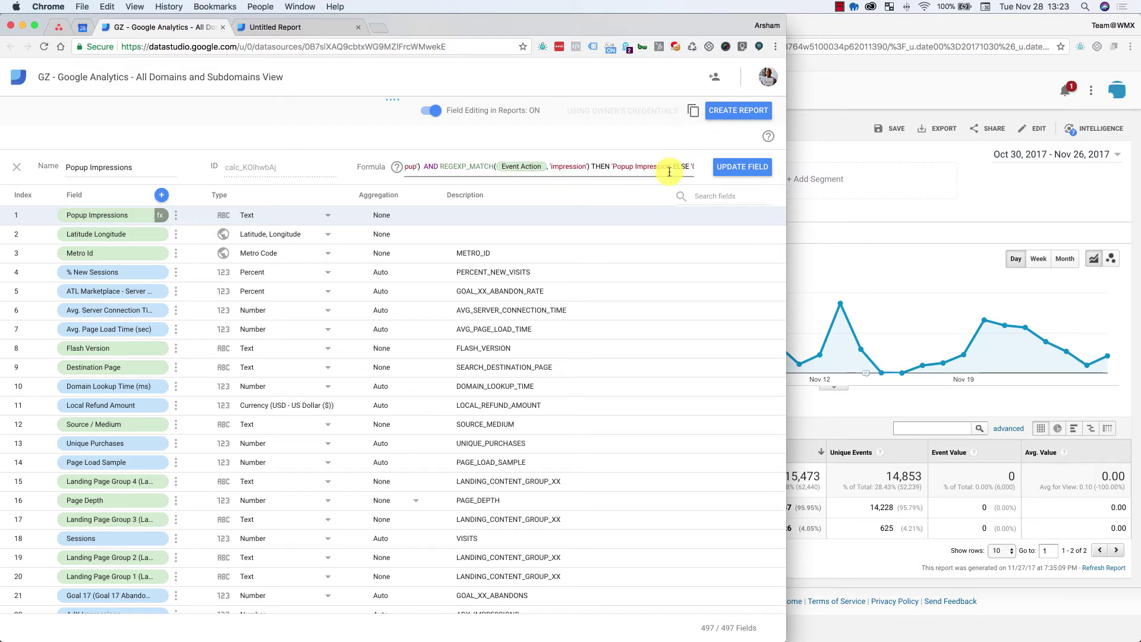
pyautogui.write("' END)")
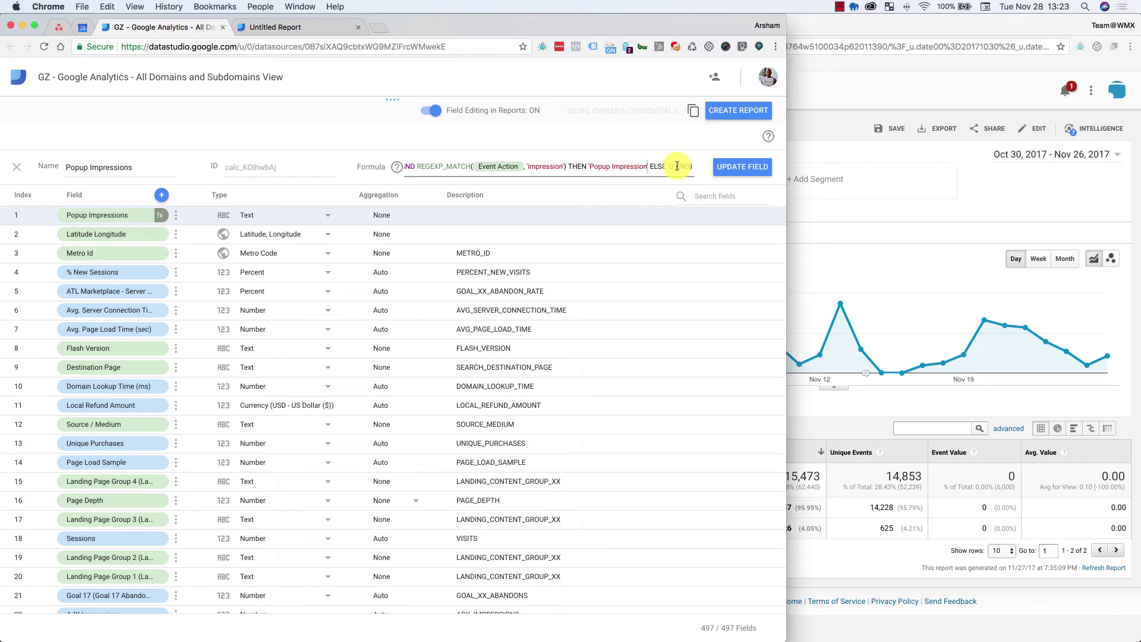
pyautogui.press('Left')
pyautogui.press('Left')
pyautogui.press('Left')
pyautogui.press('Left')
pyautogui.press('Left')
pyautogui.press('Left')
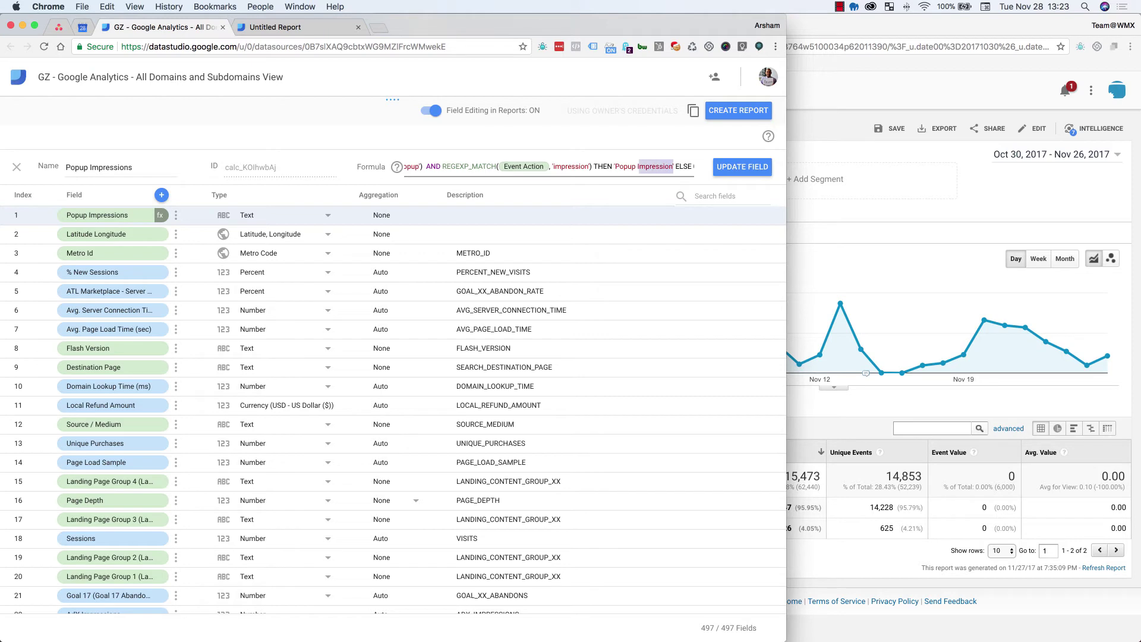
pyautogui.write('1')
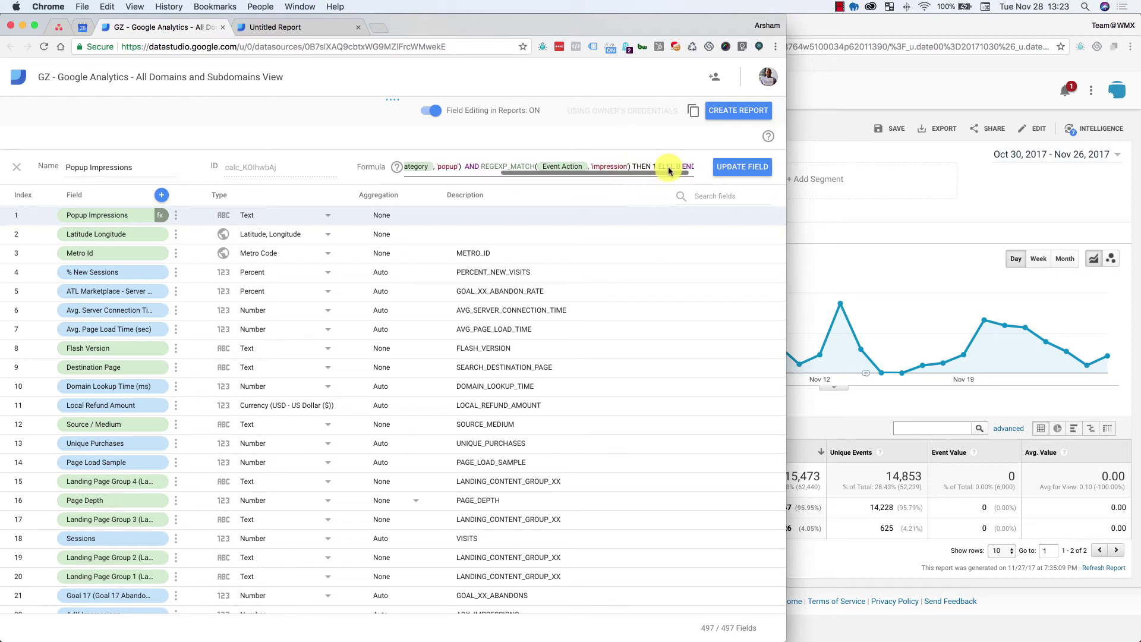
pyautogui.click(738, 166)
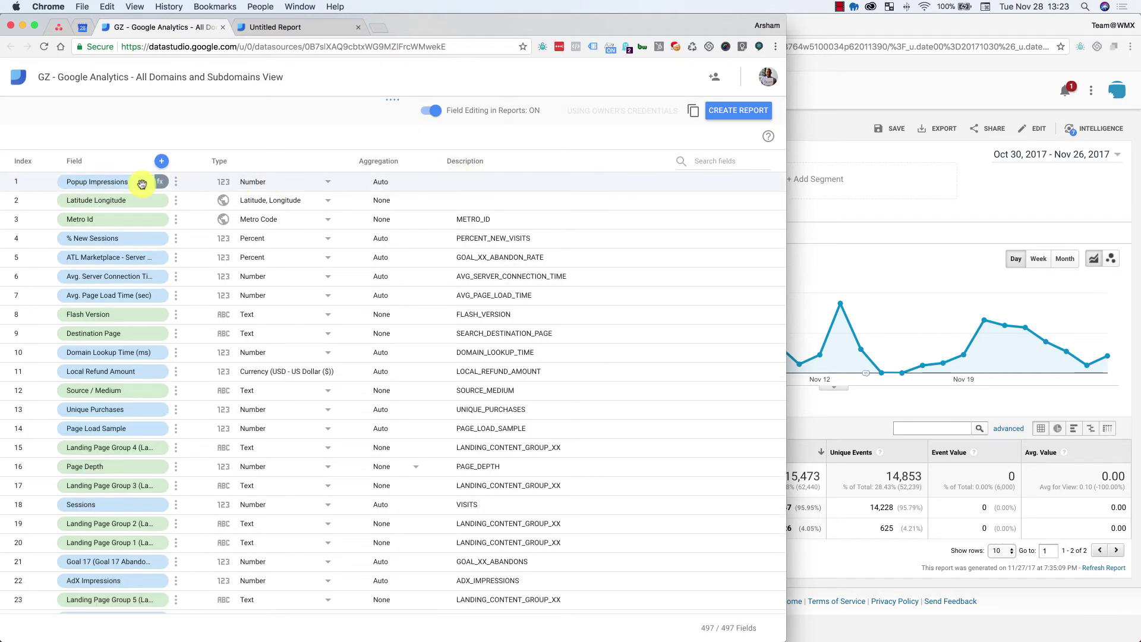
# Draw a new scorecard beside the Total Events figures and set its metric to Popup Impressions
pyautogui.click(298, 27)
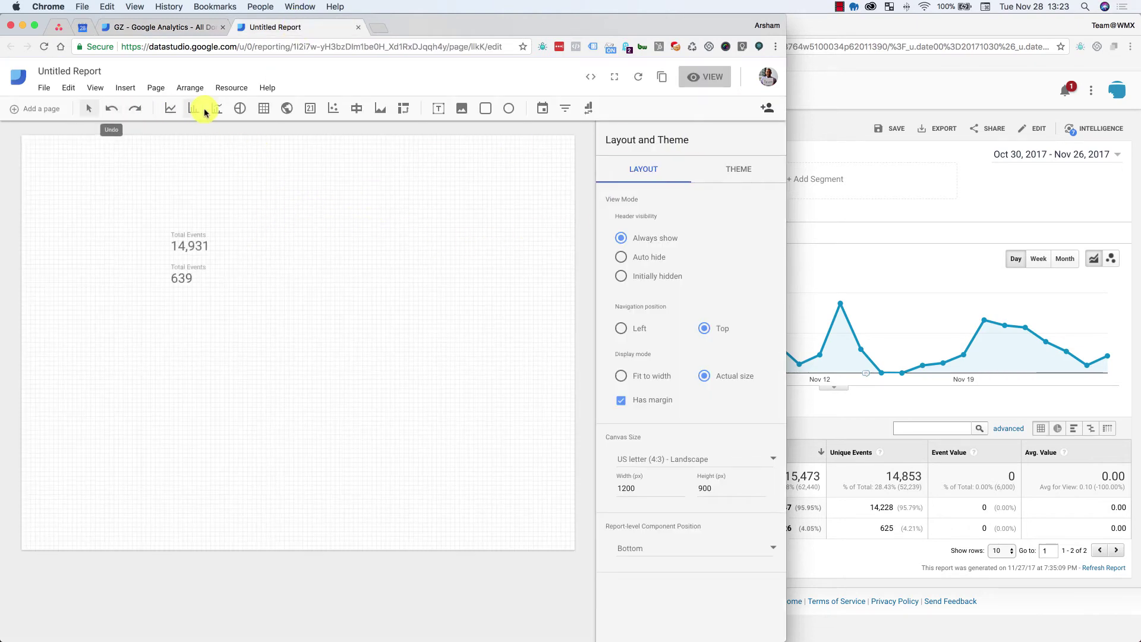
pyautogui.click(310, 108)
pyautogui.moveTo(298, 238); pyautogui.dragTo(405, 306)
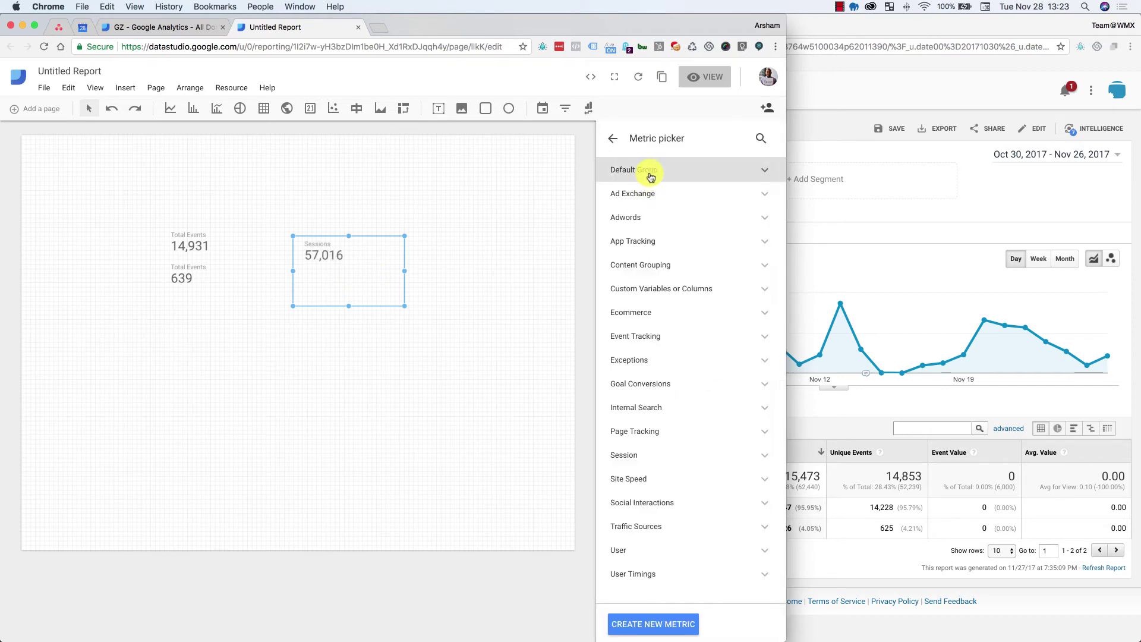
pyautogui.click(762, 140)
pyautogui.write('pop')
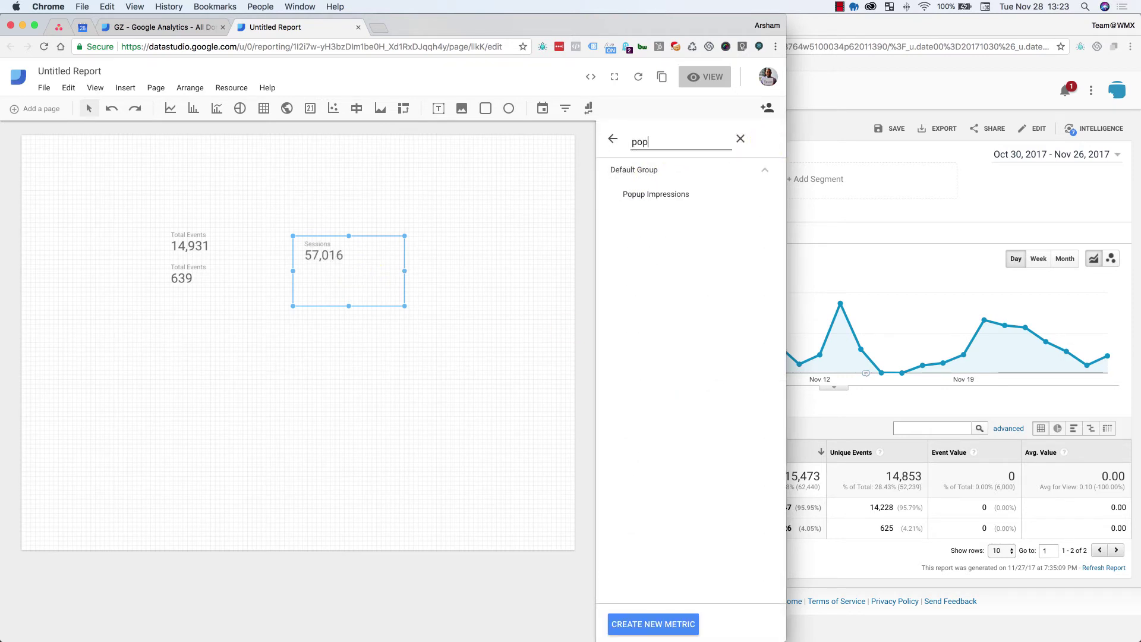
pyautogui.click(679, 194)
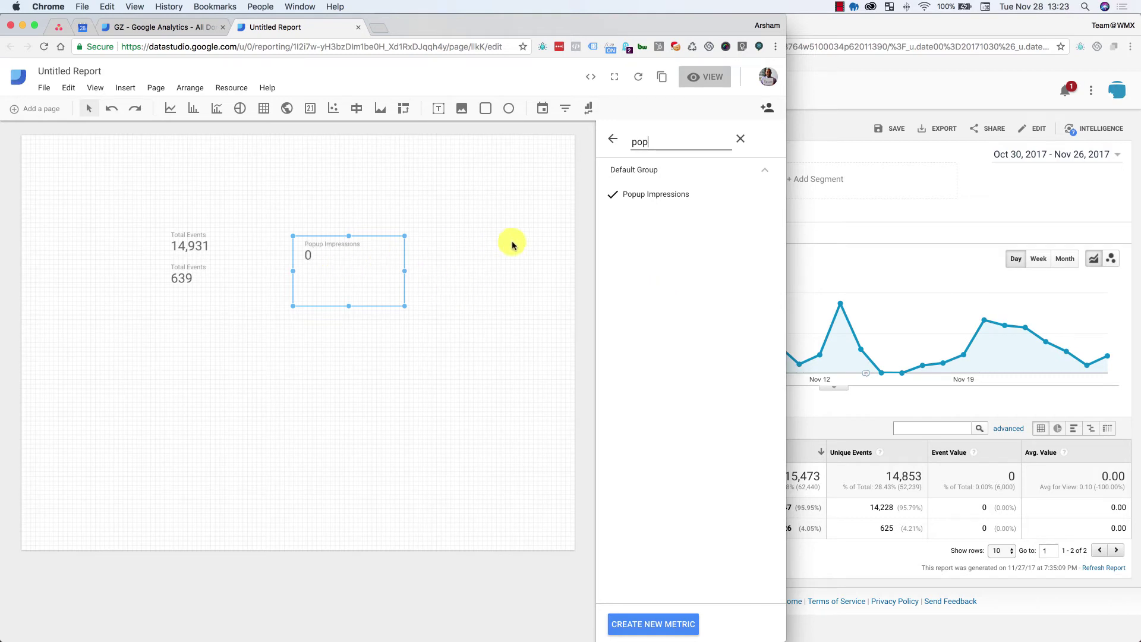
pyautogui.click(608, 142)
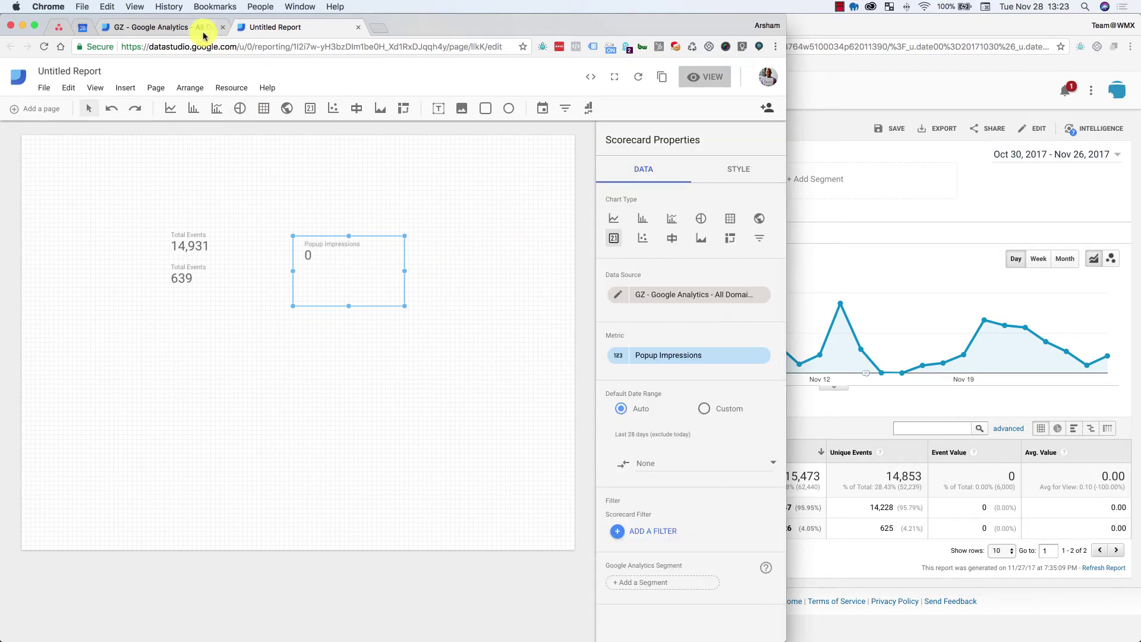
# Capitalize the category pattern to 'Popup', shorten the action pattern to 'impress', and save the formula
pyautogui.click(208, 27)
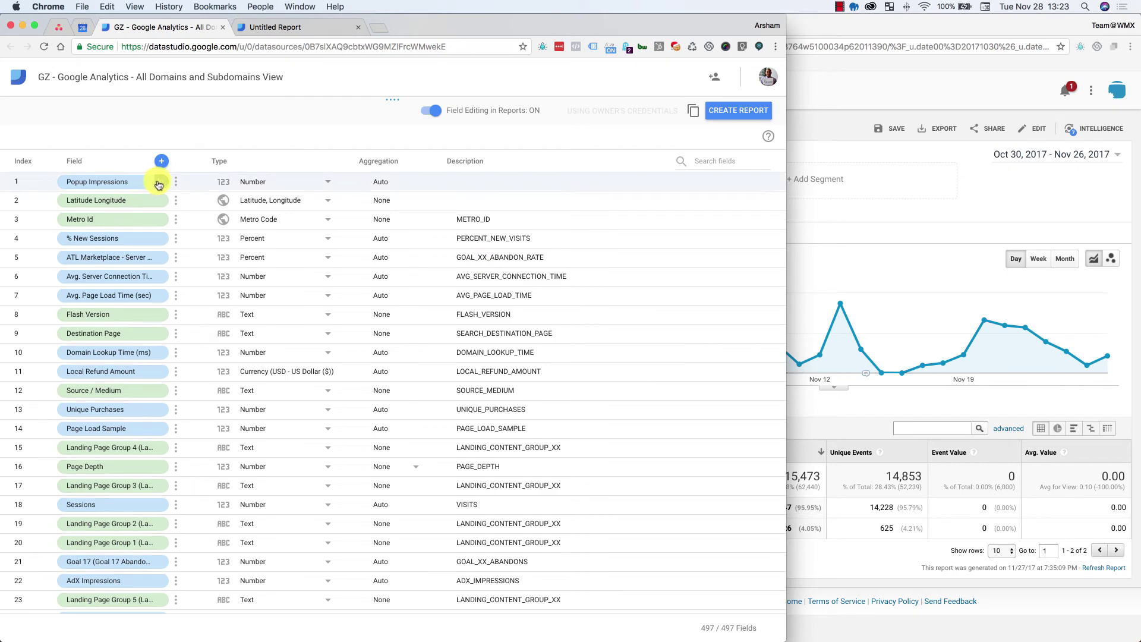
pyautogui.hscroll(5, 529, 164)
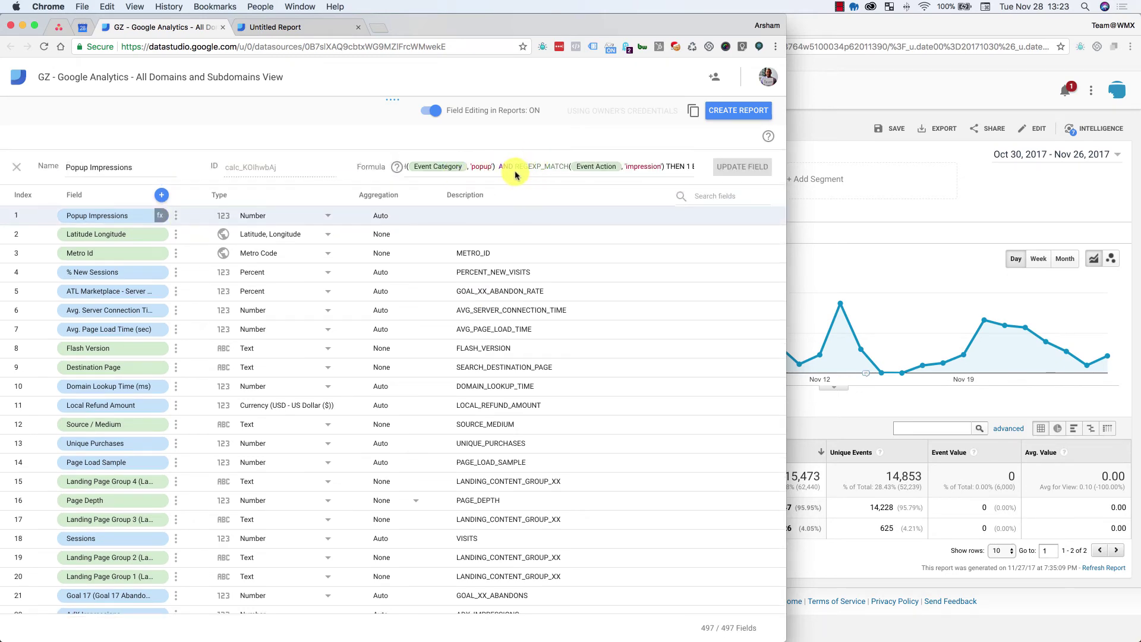
pyautogui.hscroll(-5, 511, 170)
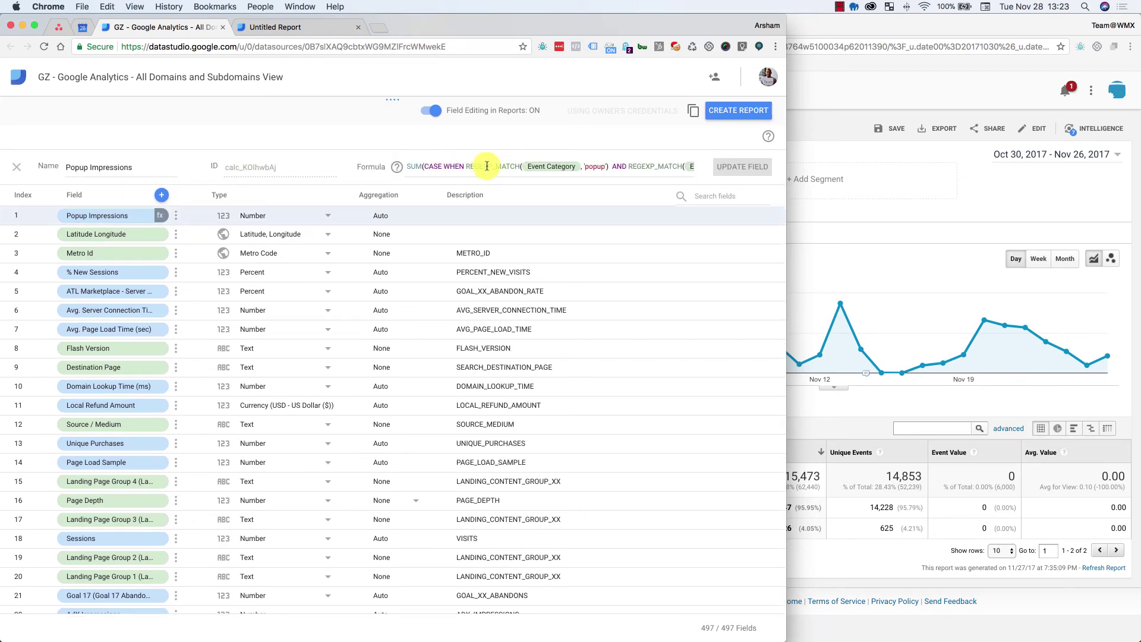
pyautogui.hscroll(-2, 529, 169)
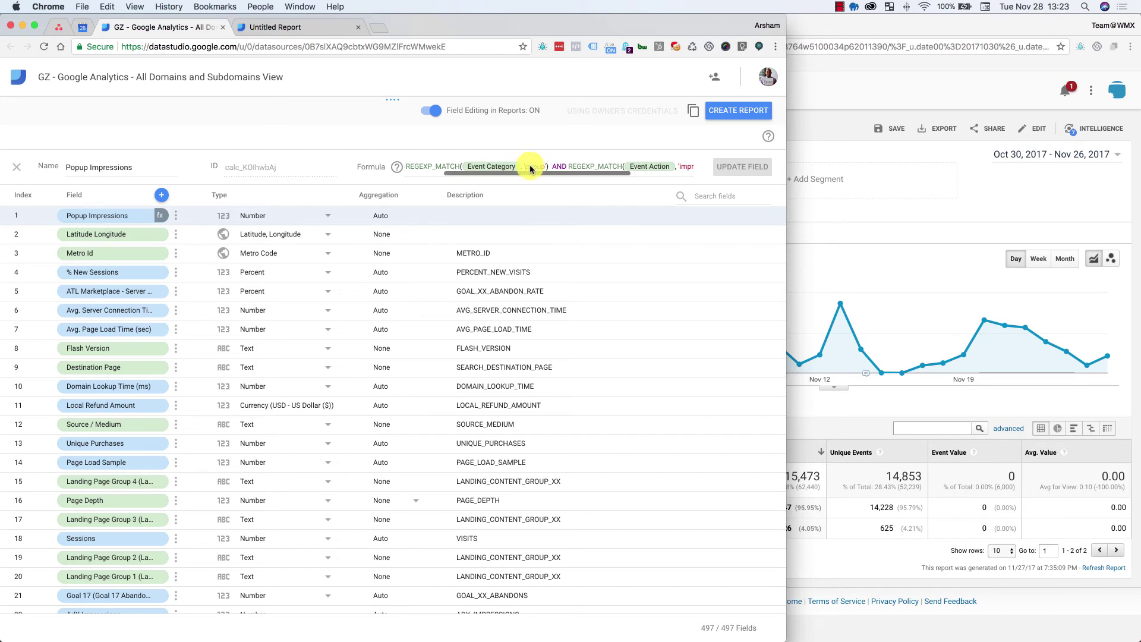
pyautogui.click(532, 164)
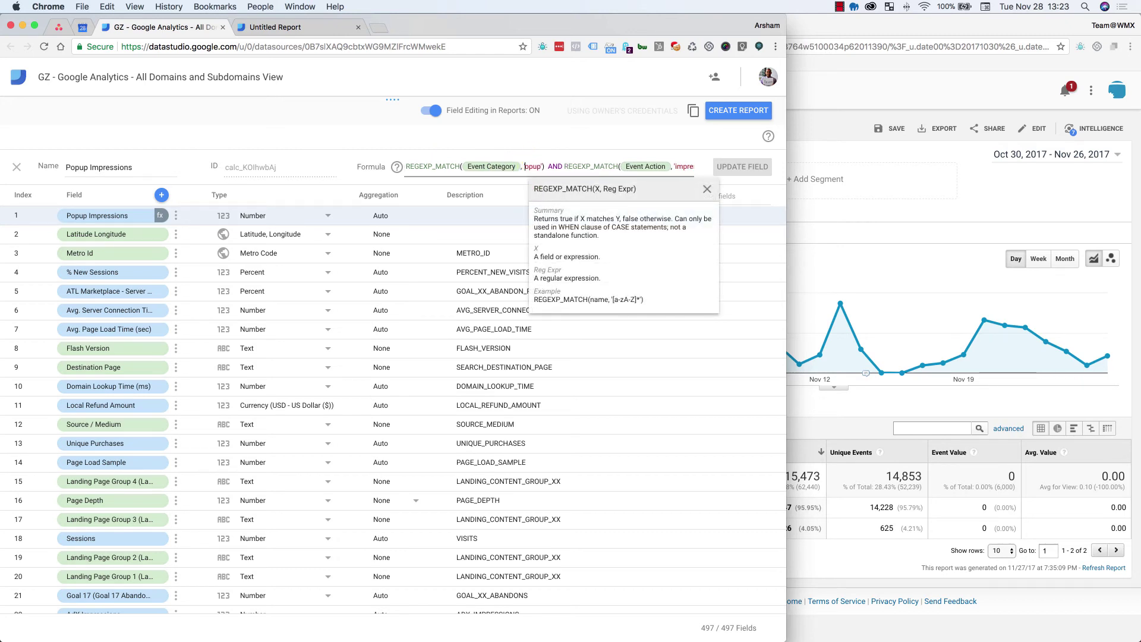
pyautogui.press('BackSpace')
pyautogui.write('P')
pyautogui.hscroll(2, 542, 160)
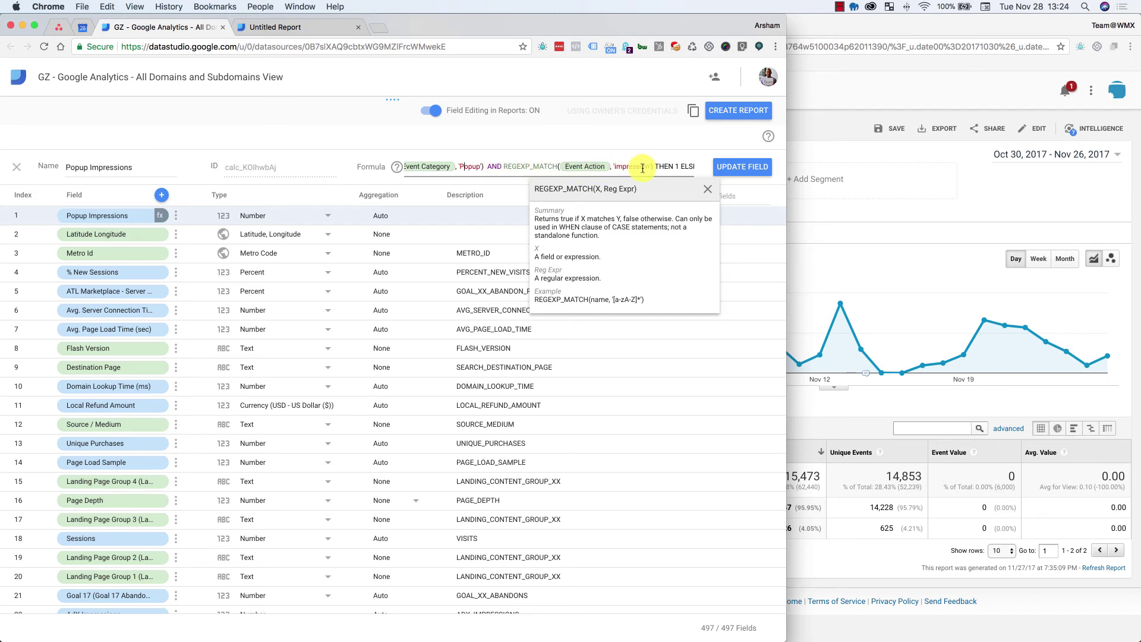
pyautogui.click(647, 167)
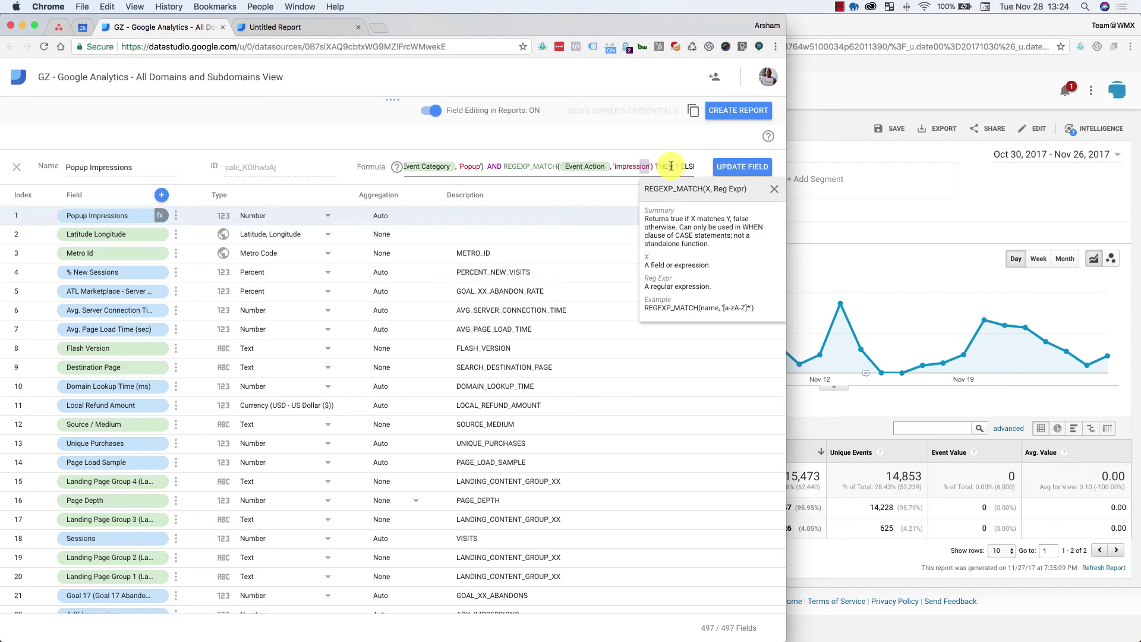
pyautogui.press('BackSpace')
pyautogui.press('BackSpace')
pyautogui.press('BackSpace')
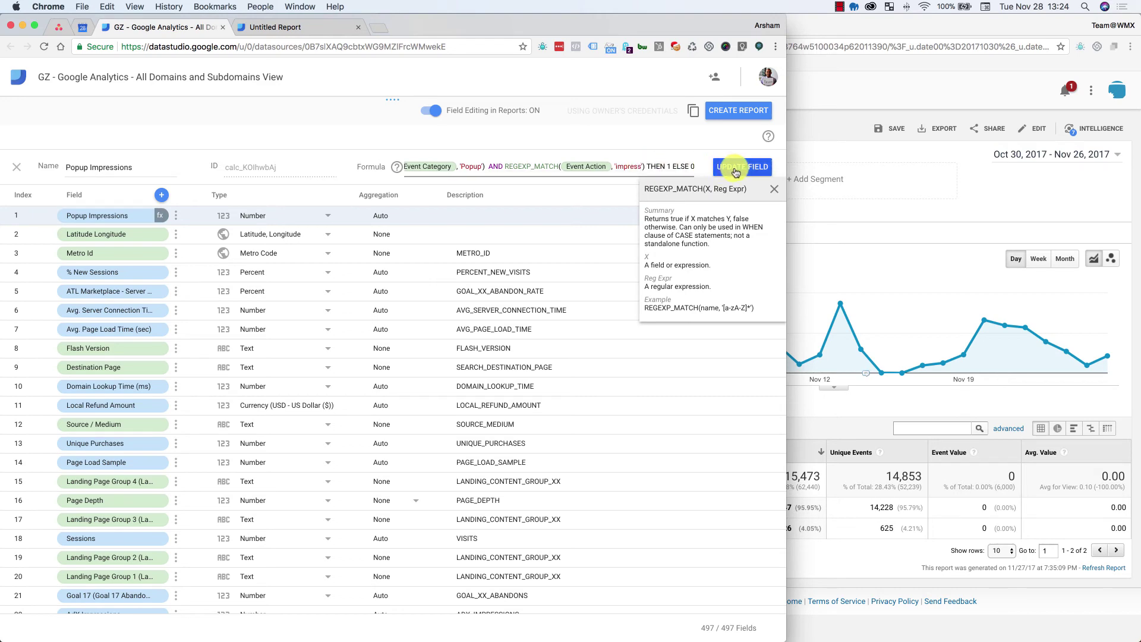
pyautogui.click(735, 172)
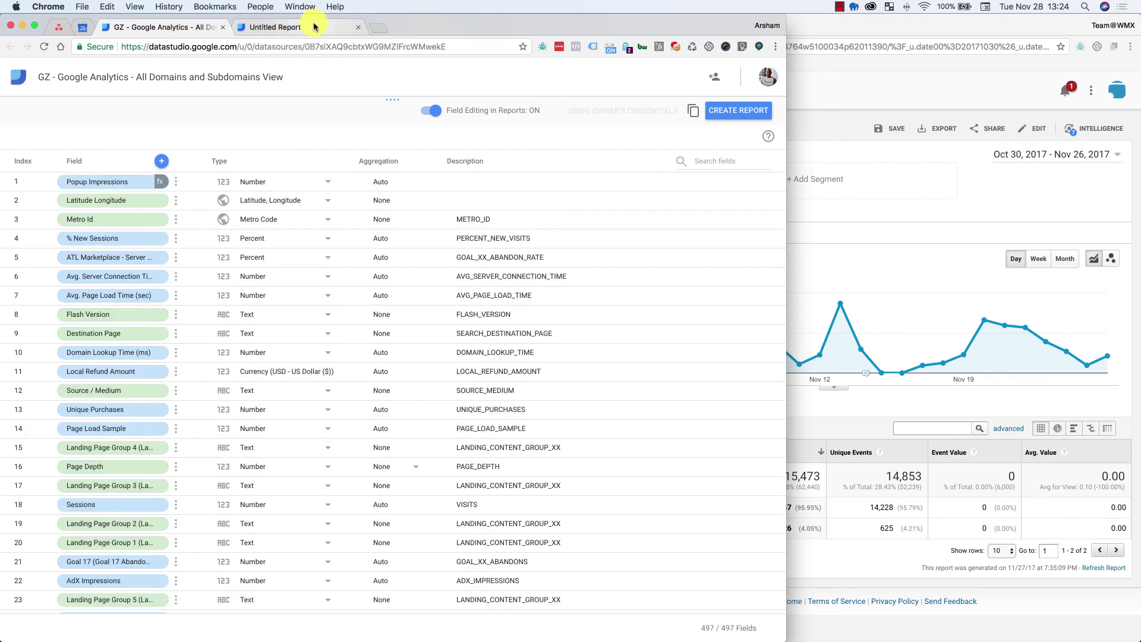
# Refresh the report data, see Popup Impressions still at 0, and return to the GZ data source fields
pyautogui.click(317, 28)
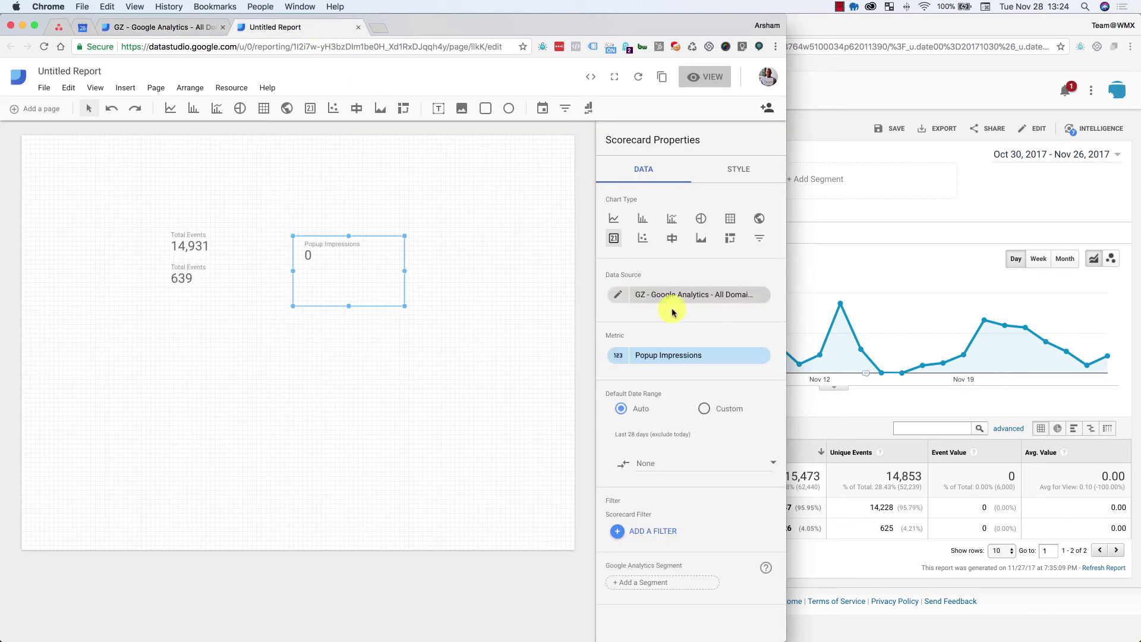
pyautogui.click(638, 77)
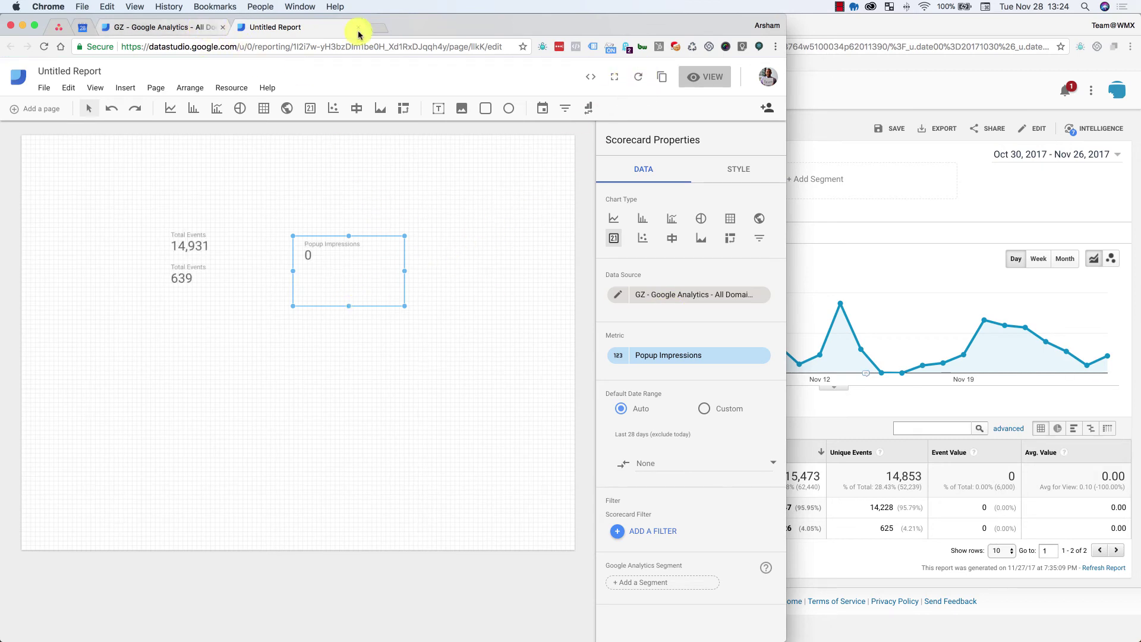
pyautogui.click(186, 29)
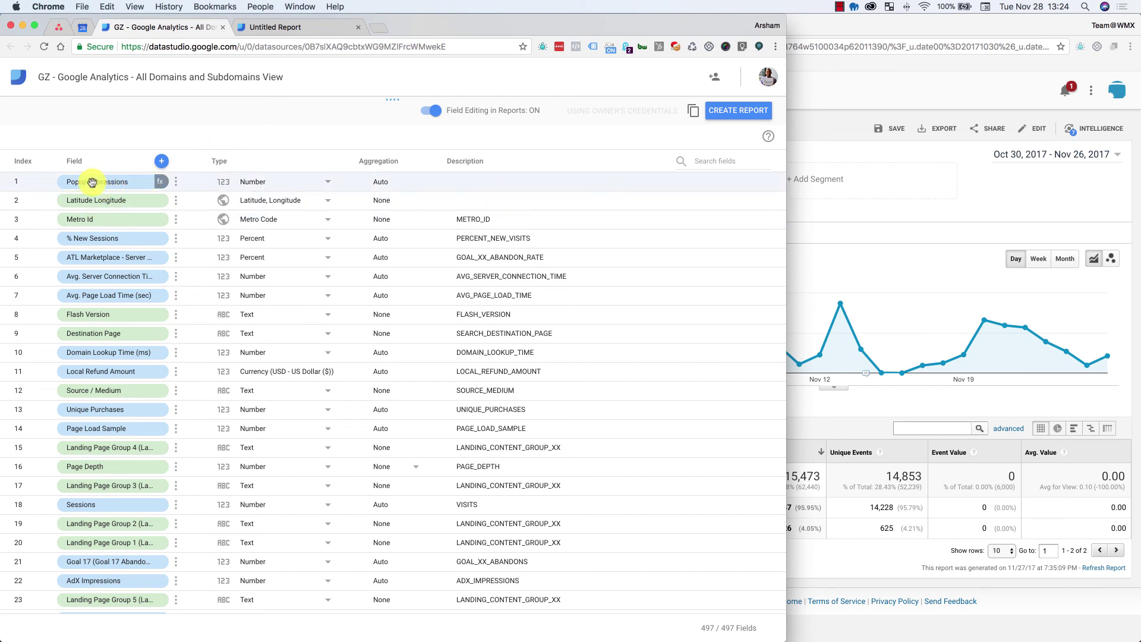
# Open the Popup Impressions formula editor via its fx badge
pyautogui.click(160, 181)
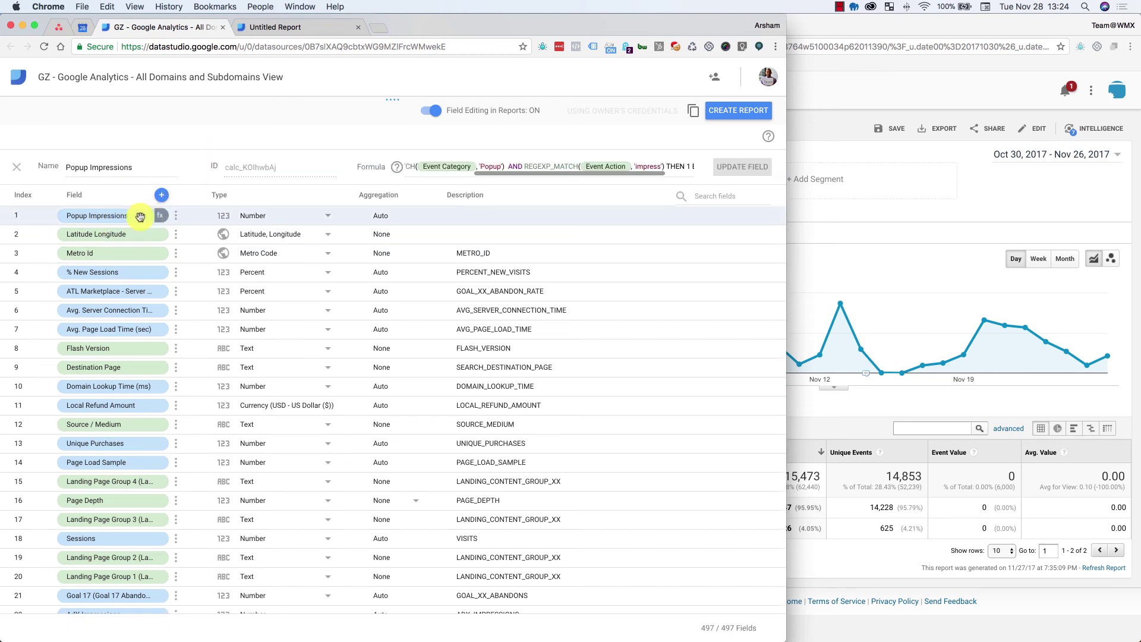